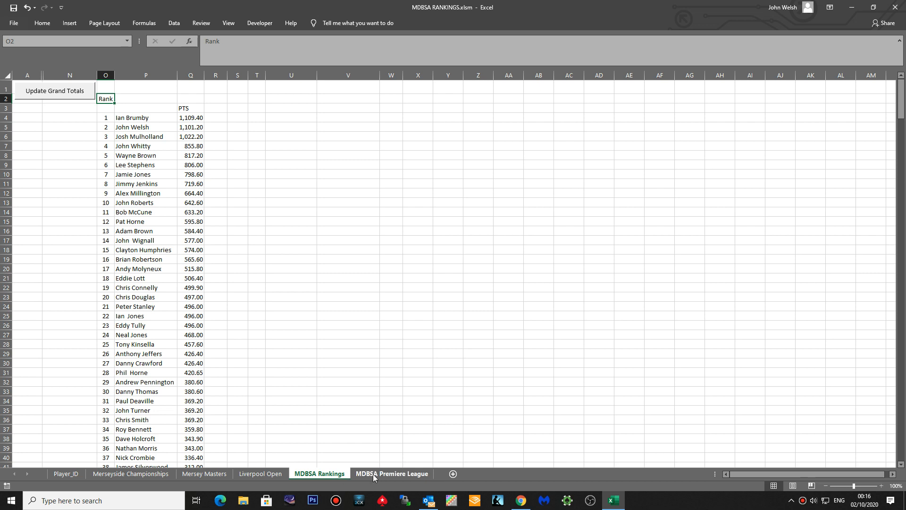
Open the MDBSA Premiere League sheet and replace the match result in cell V7 with 3
left_click(387, 474)
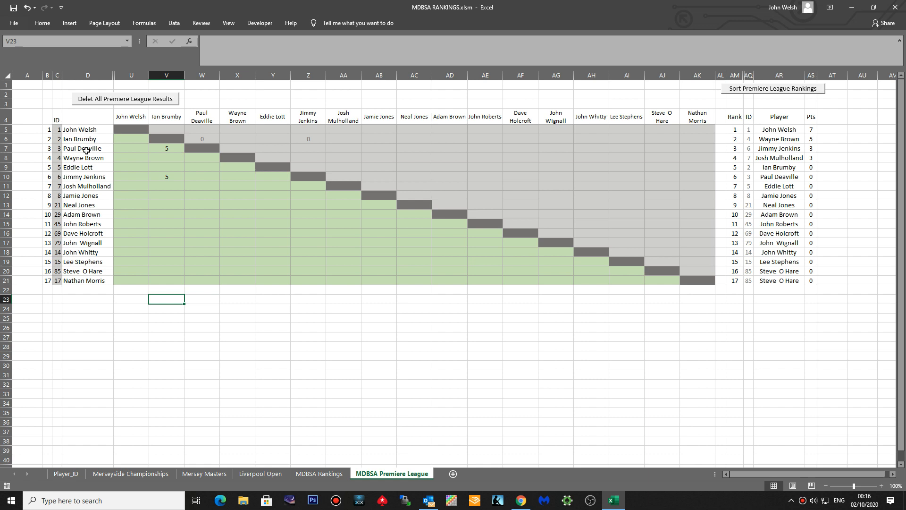
left_click(167, 157)
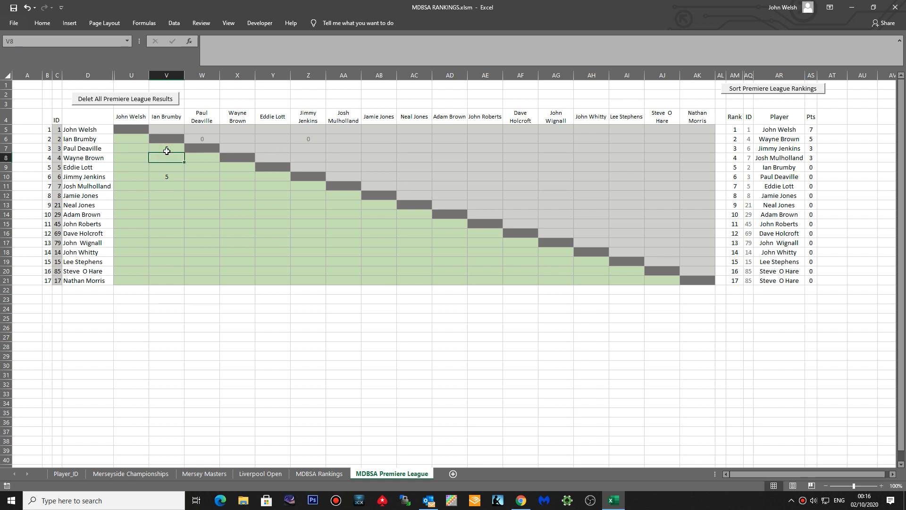
left_click(167, 149)
key("Delete")
left_click(169, 167)
left_click(170, 148)
type("3")
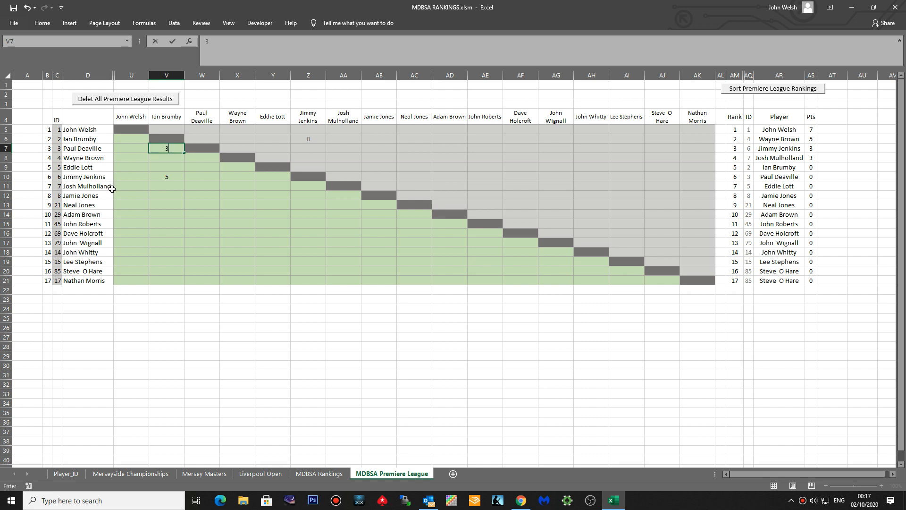
left_click(201, 184)
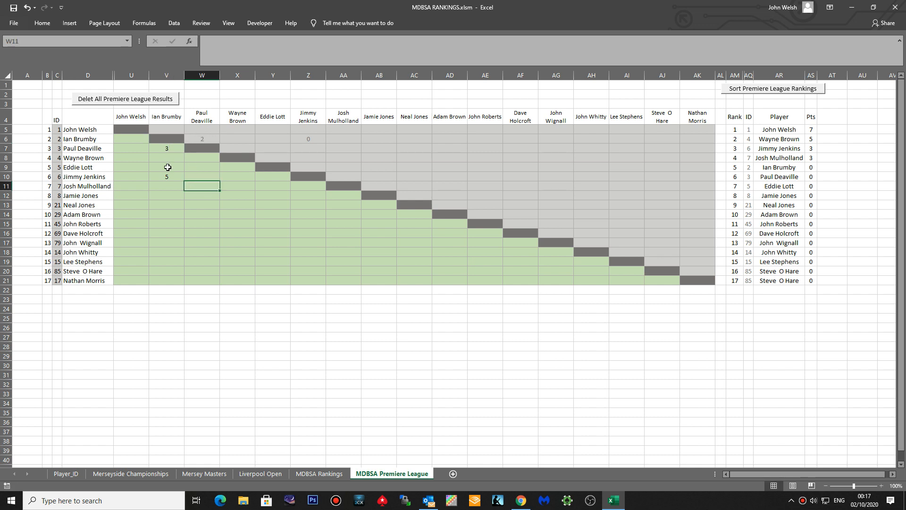
Change the match result in cell V7 to 2
left_click(168, 148)
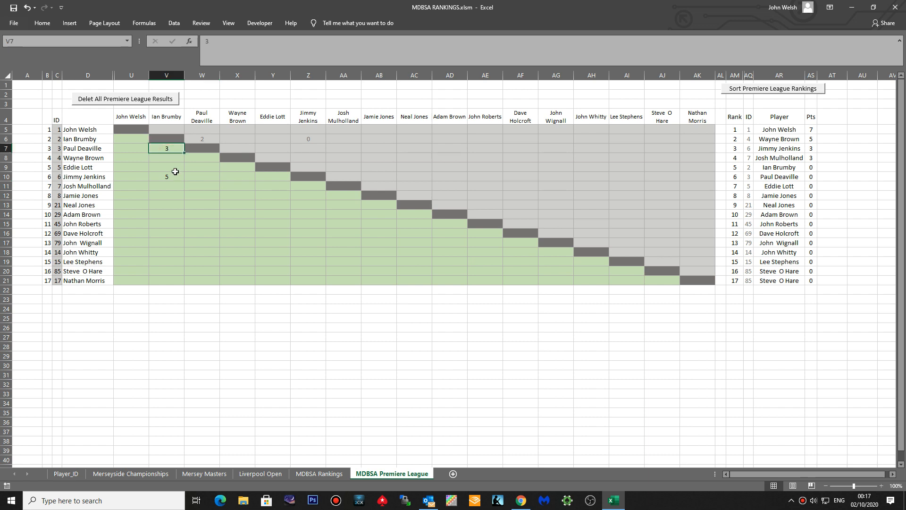
type("2")
left_click(192, 168)
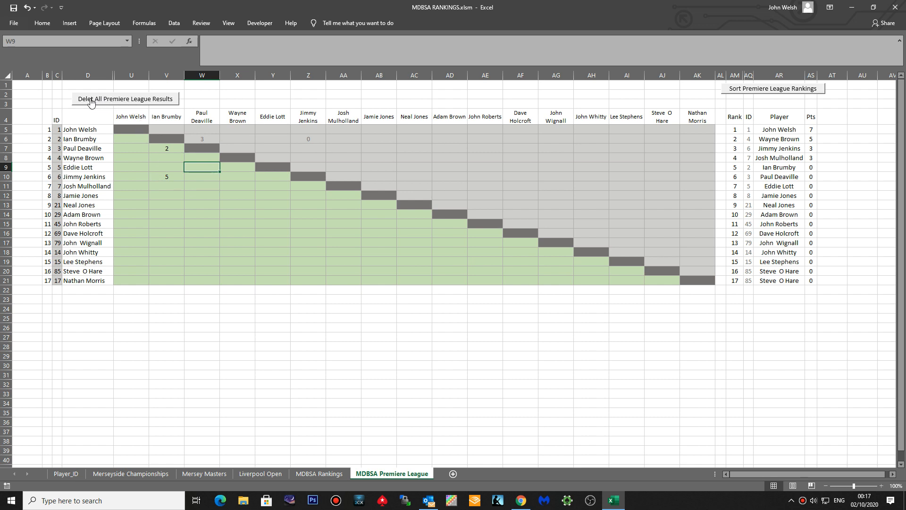
Clear all Premiere League results from the grid and enter 3 as the match result in cell U7
left_click(150, 99)
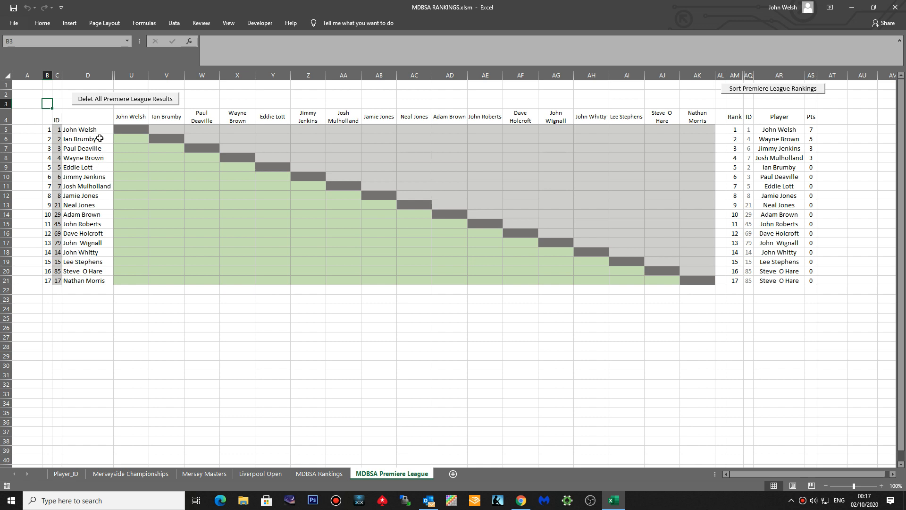
left_click(208, 128)
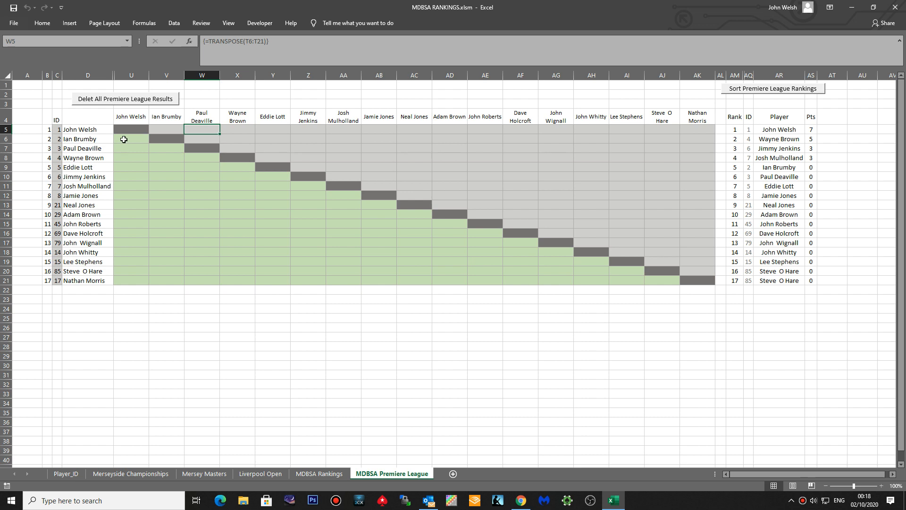
left_click(135, 151)
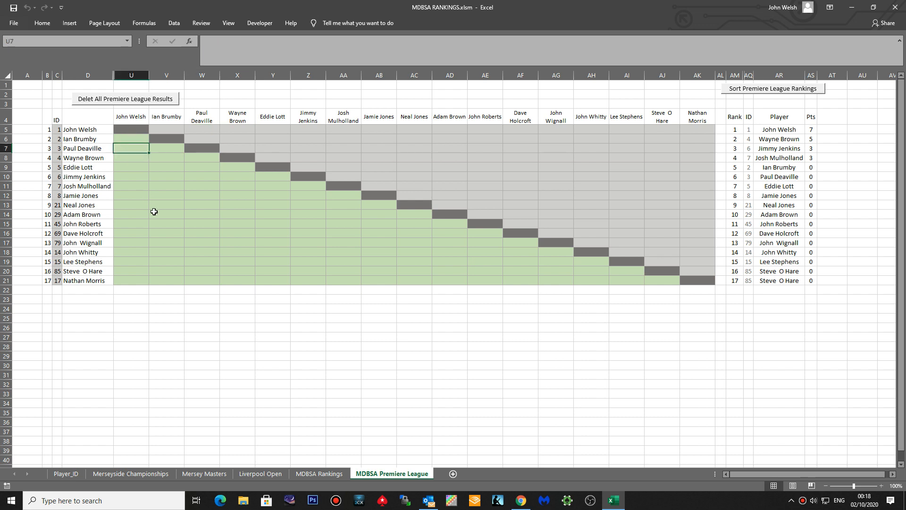
type("3")
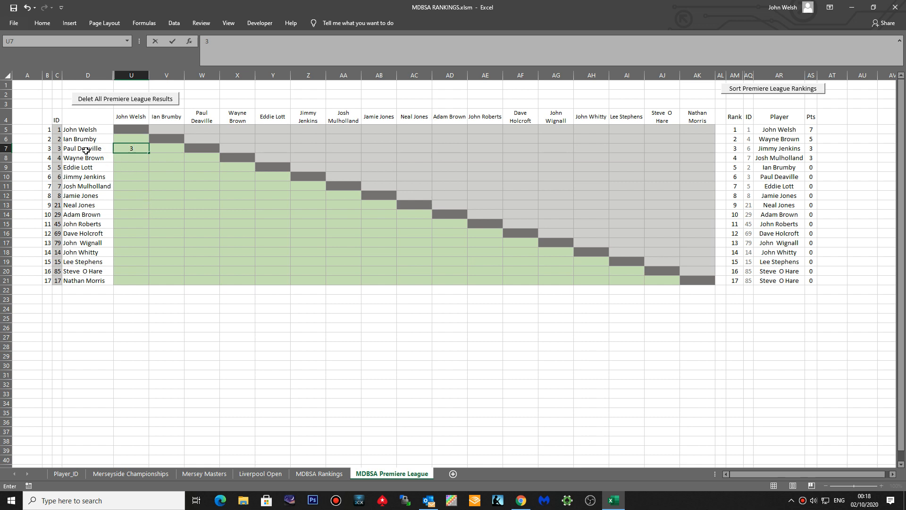
left_click(137, 167)
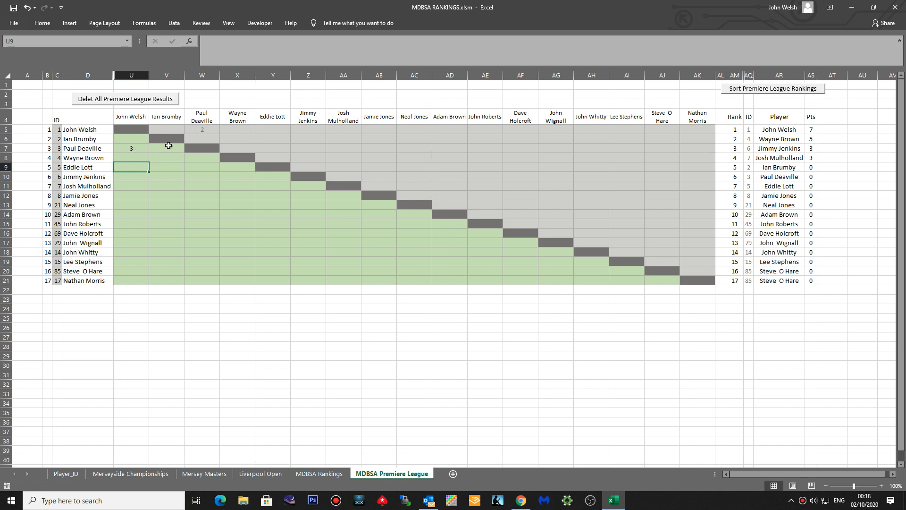
Change the match result in U7 to 2 and sort the Premiere League rankings
left_click(144, 149)
type("2")
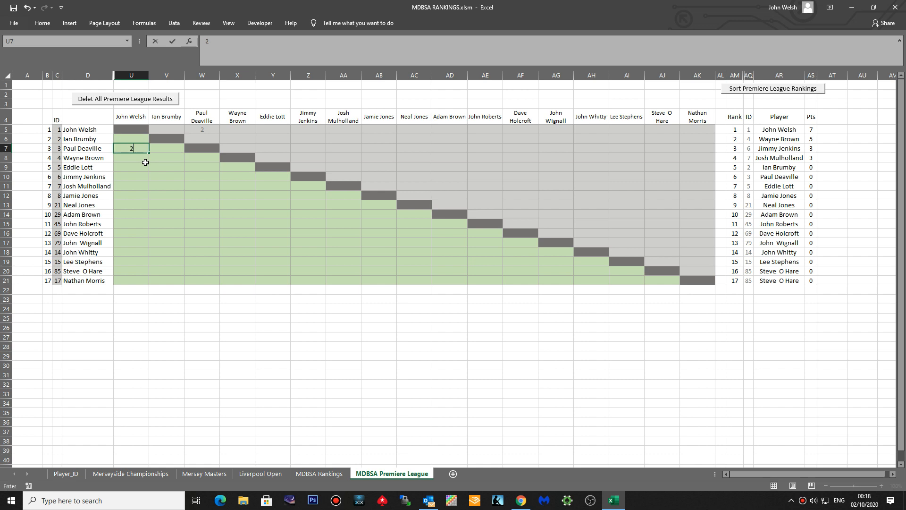
left_click(155, 172)
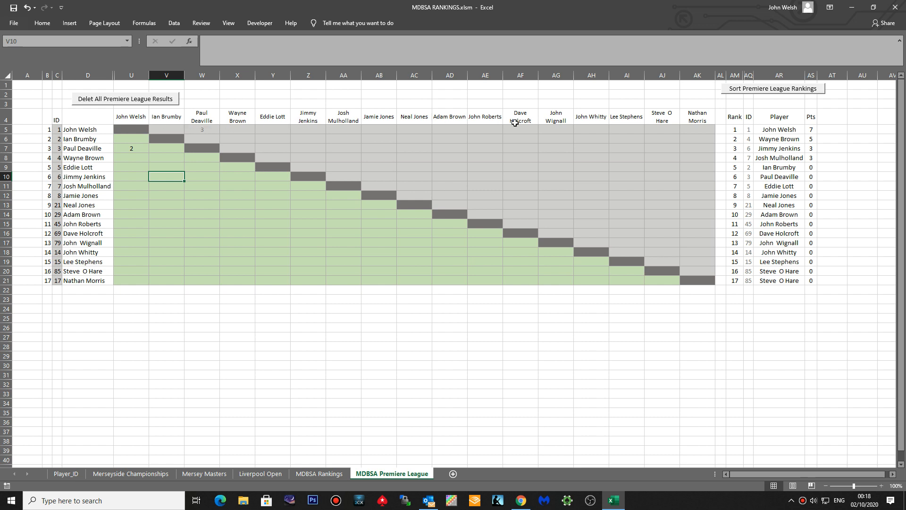
left_click(820, 92)
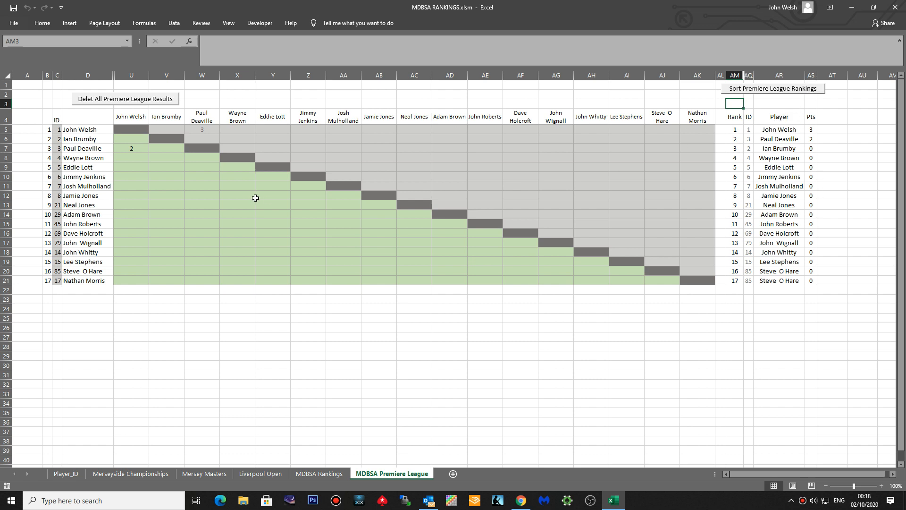
Enter the match results 4 in cell U10 and 5 in cell V10
left_click(138, 178)
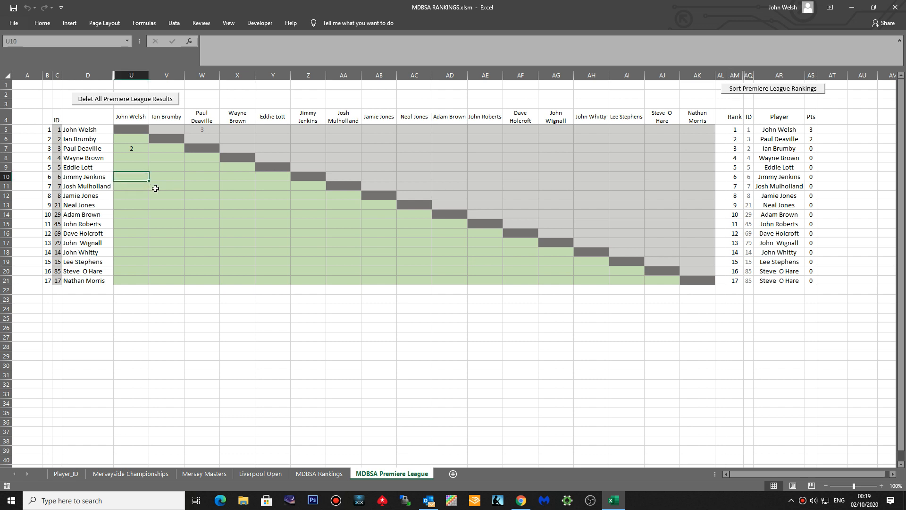
type("4")
left_click(178, 194)
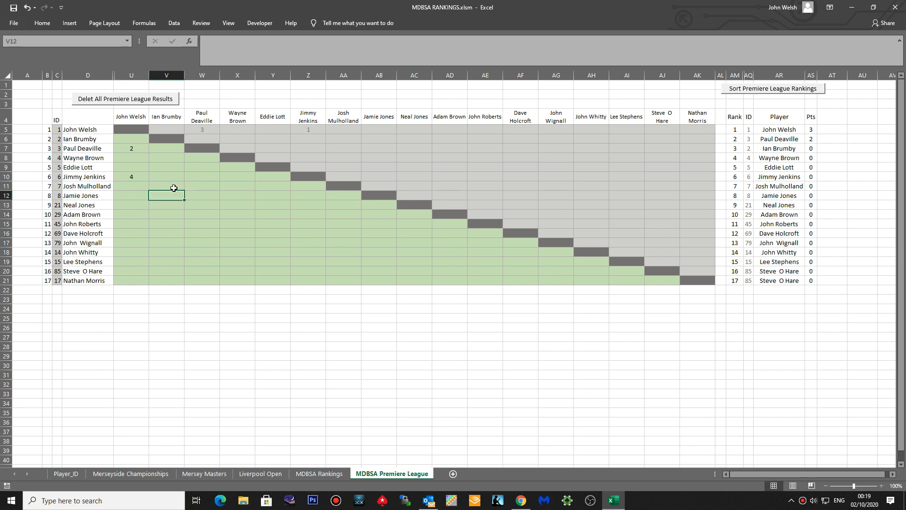
left_click(171, 176)
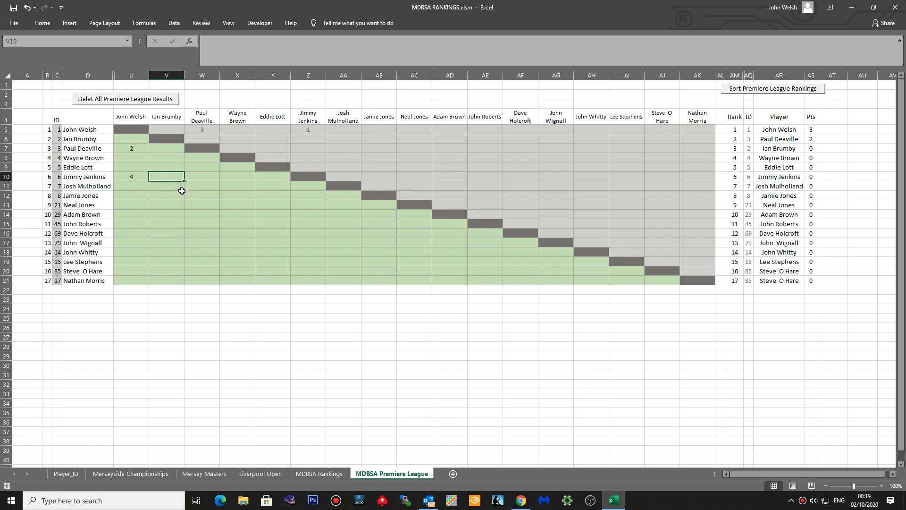
type("5")
left_click(182, 194)
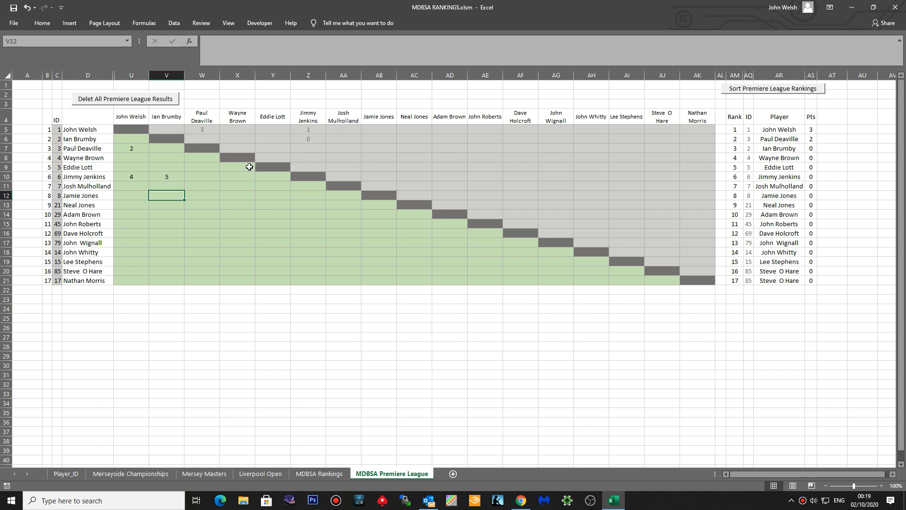
Complete row 10 with results 3 in W10, 3 in X10 and 4 in Y10, and re-sort the Premiere League rankings
left_click(202, 178)
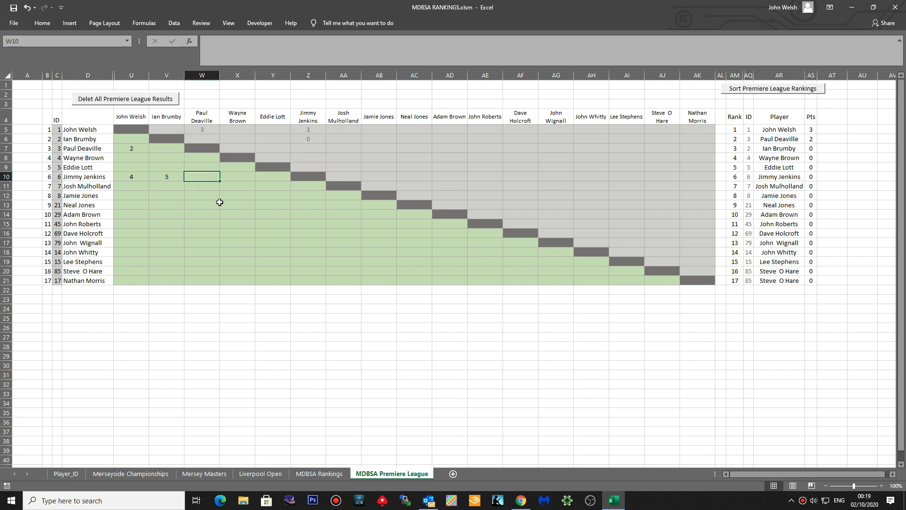
type("3")
left_click(236, 203)
left_click(238, 178)
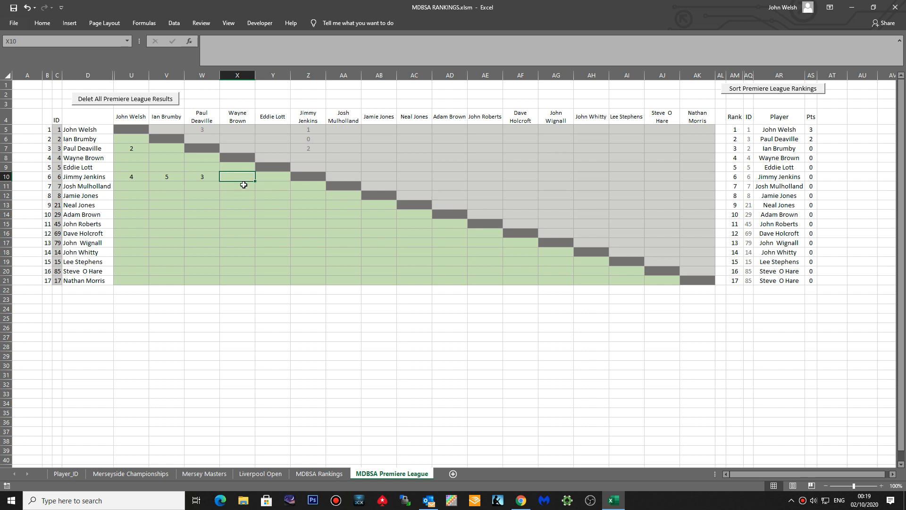
type("3")
left_click(278, 179)
type("4")
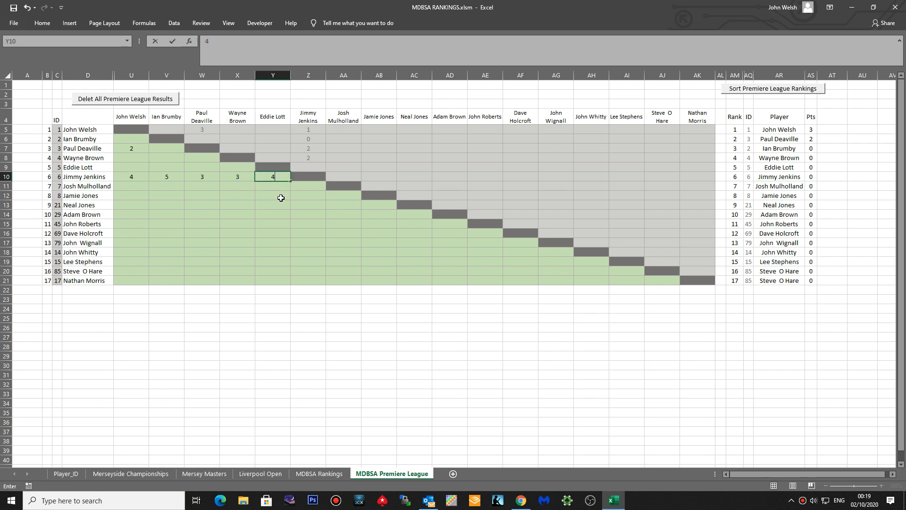
left_click(281, 199)
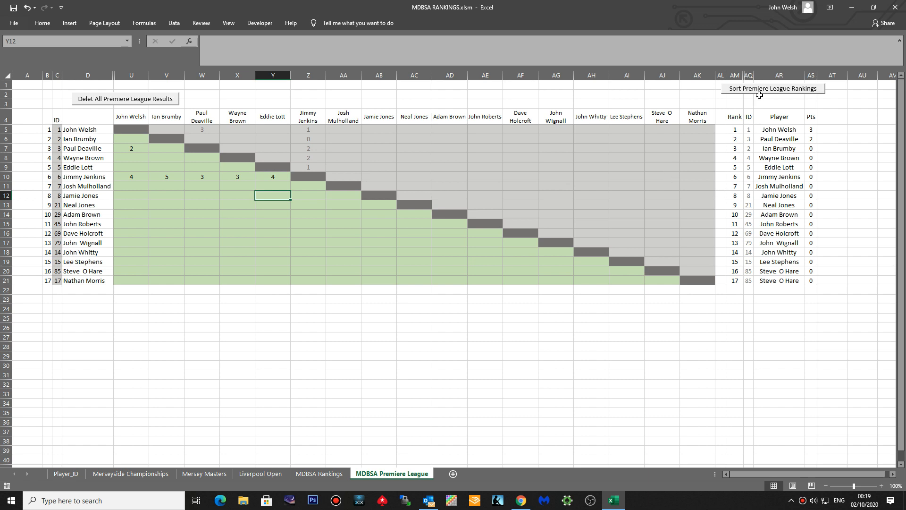
left_click(784, 92)
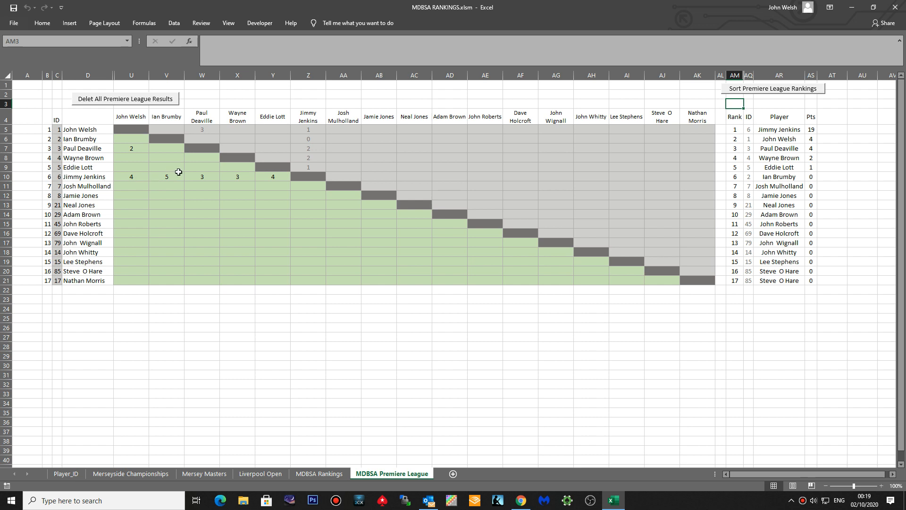
Enter 3 as the match result in cell U8 and sort the Premiere League rankings again
left_click(190, 201)
left_click(171, 208)
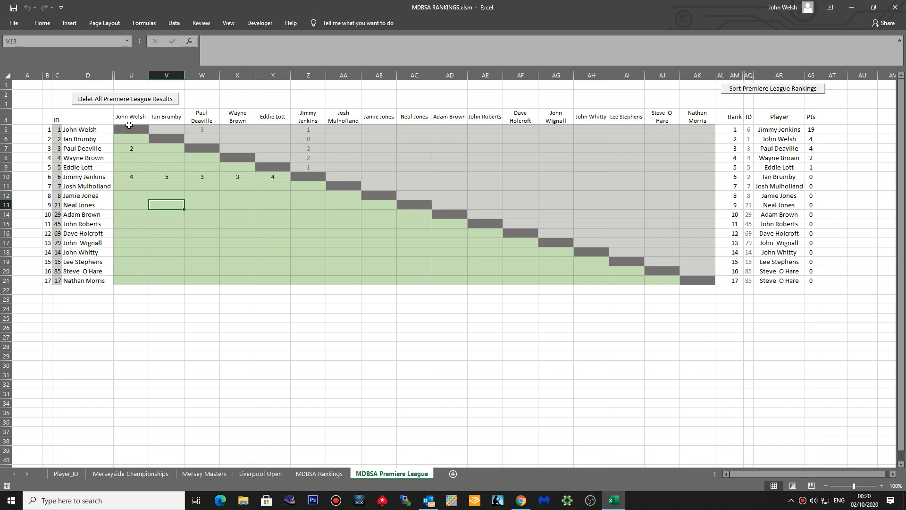
left_click(121, 158)
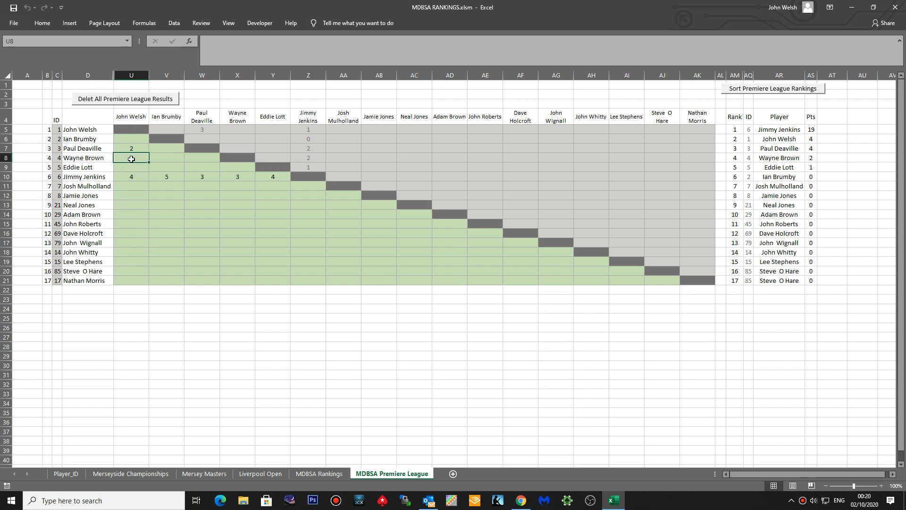
type("3")
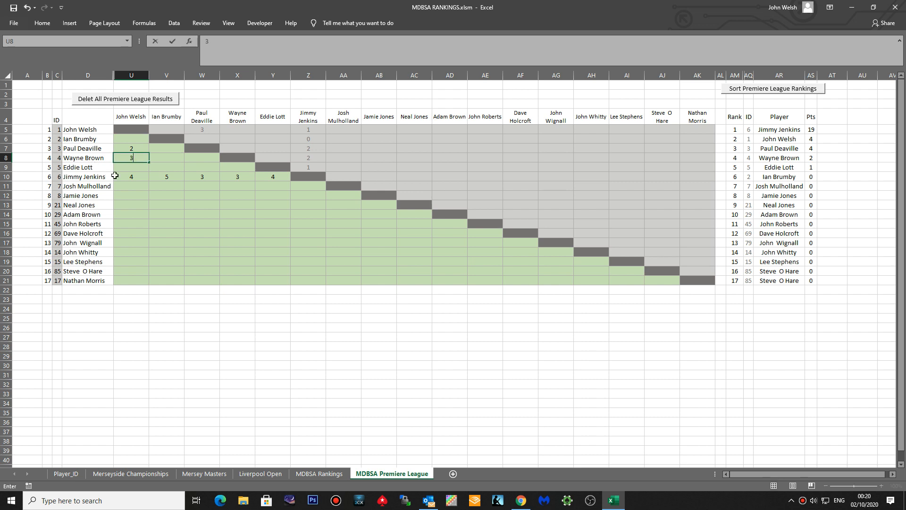
left_click(172, 166)
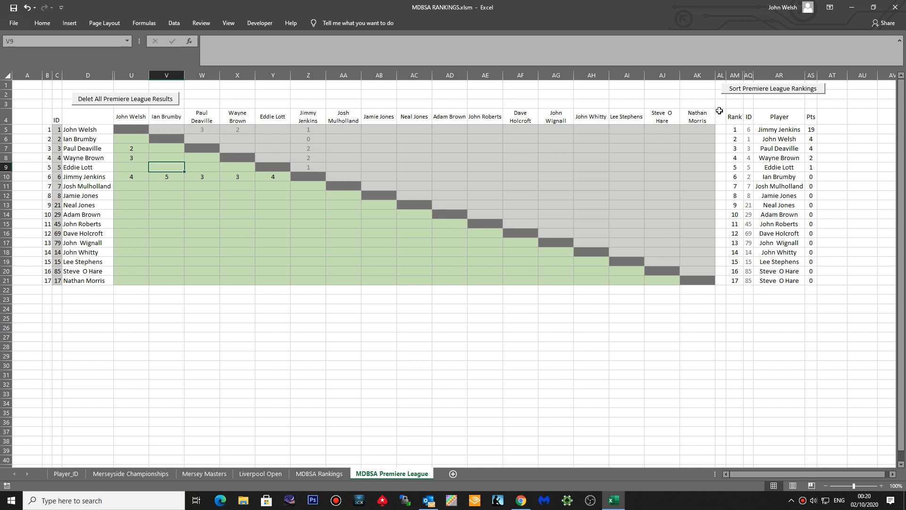
left_click(784, 89)
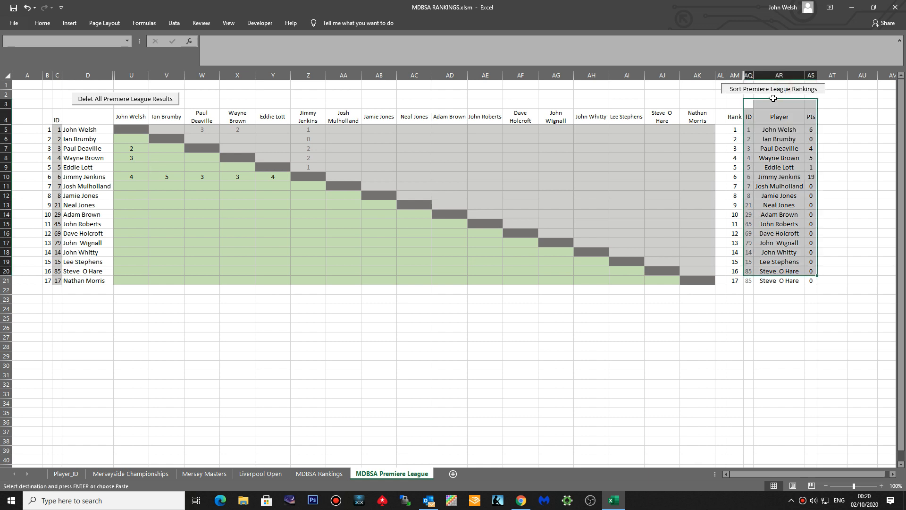